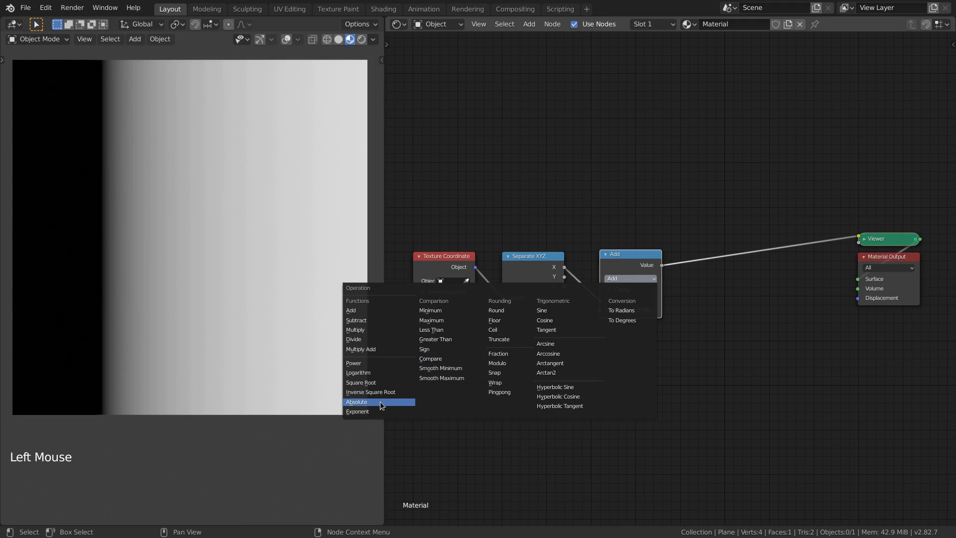
Set the Math node after Separate XYZ to Absolute and toggle its muting to compare the gradient with and without it
left_click(377, 403)
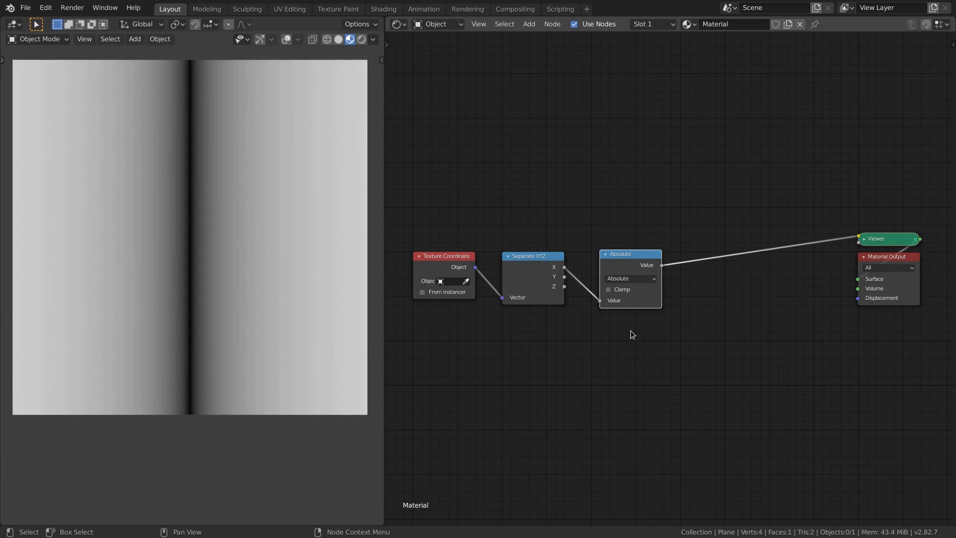
key("m")
key("m")
key("m")
key("m")
Change the Math node after Separate XYZ to Fraction and shift it toward the Viewer node
left_click(631, 277)
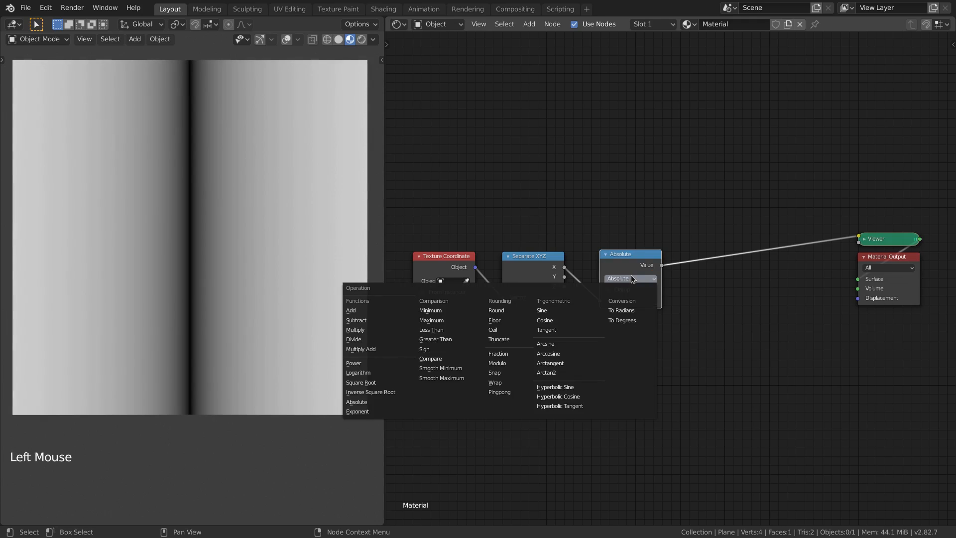
left_click(512, 349)
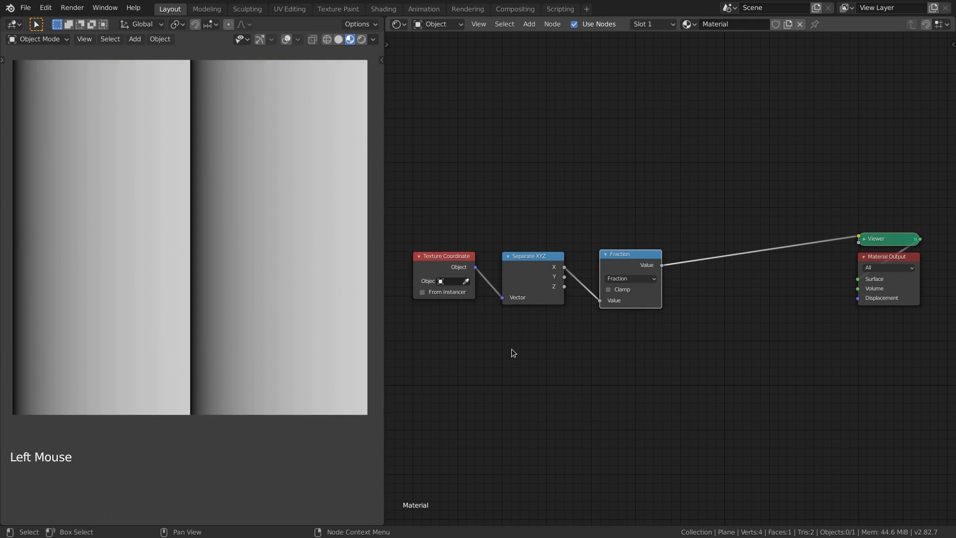
left_click_drag(624, 265, 728, 267)
Insert a duplicate of the Fraction node between Separate XYZ and Fraction, set to Multiply with a value of 2
key("shift+d")
left_click(620, 271)
left_click(622, 287)
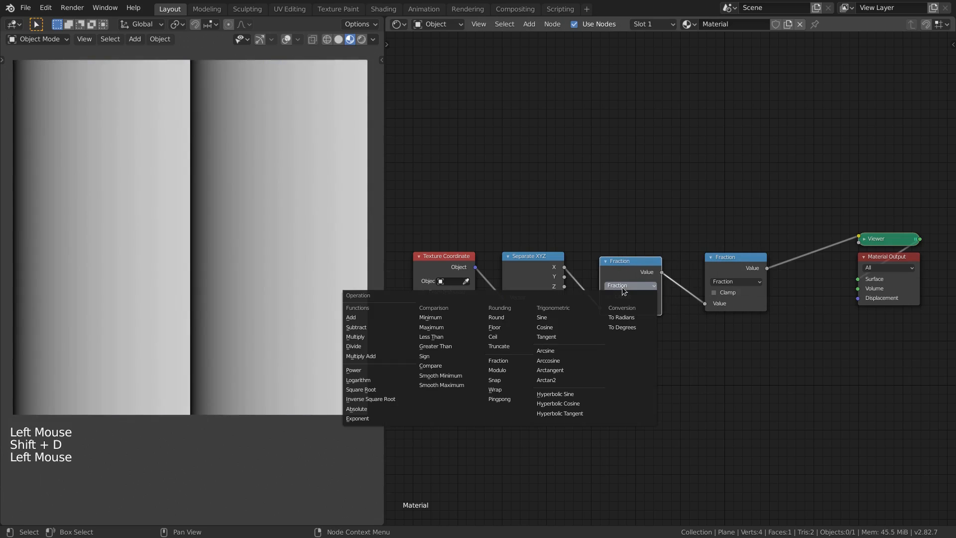
left_click(356, 337)
left_click(626, 317)
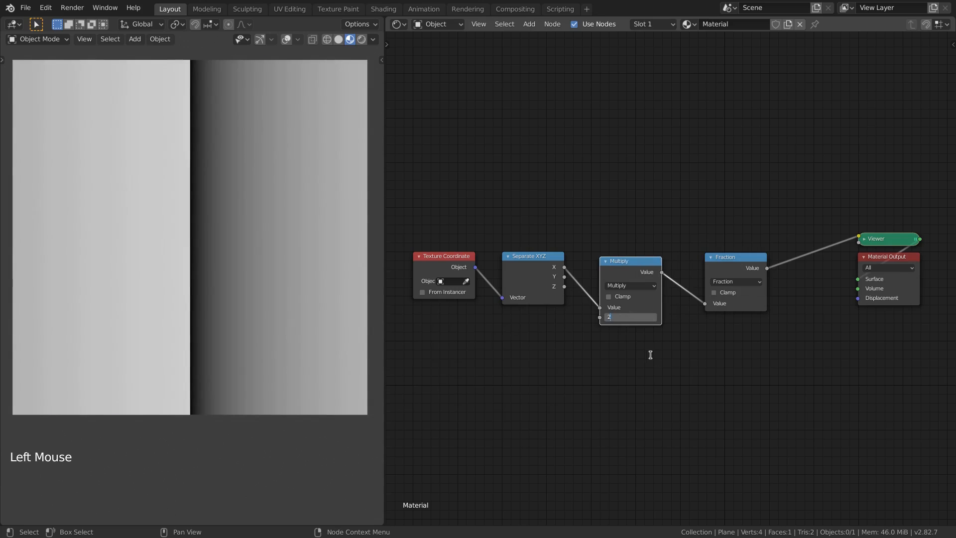
key("Return")
Preview the Multiply and Fraction outputs in turn, toggling the Fraction node's muting to compare the repetition
left_click(632, 270, "ctrl+shift")
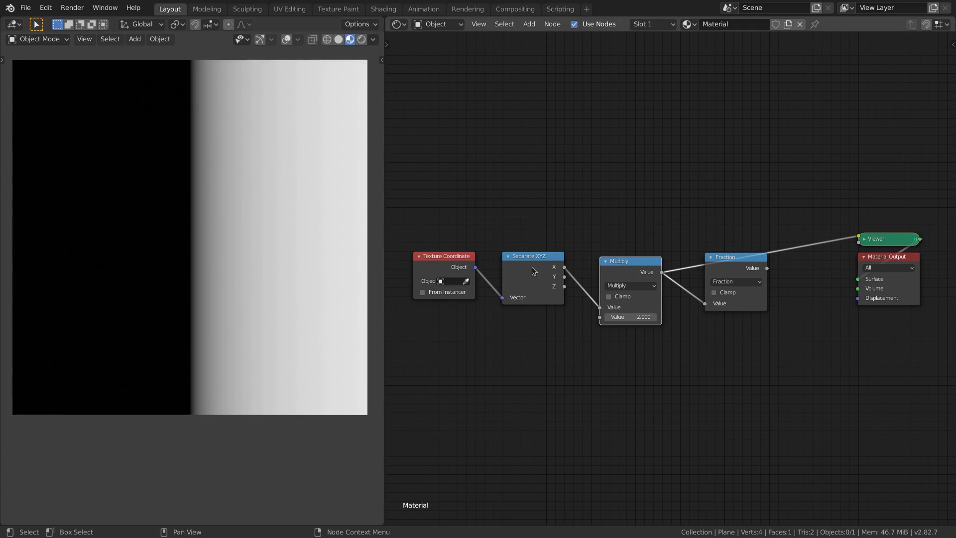
left_click(742, 268, "ctrl+shift")
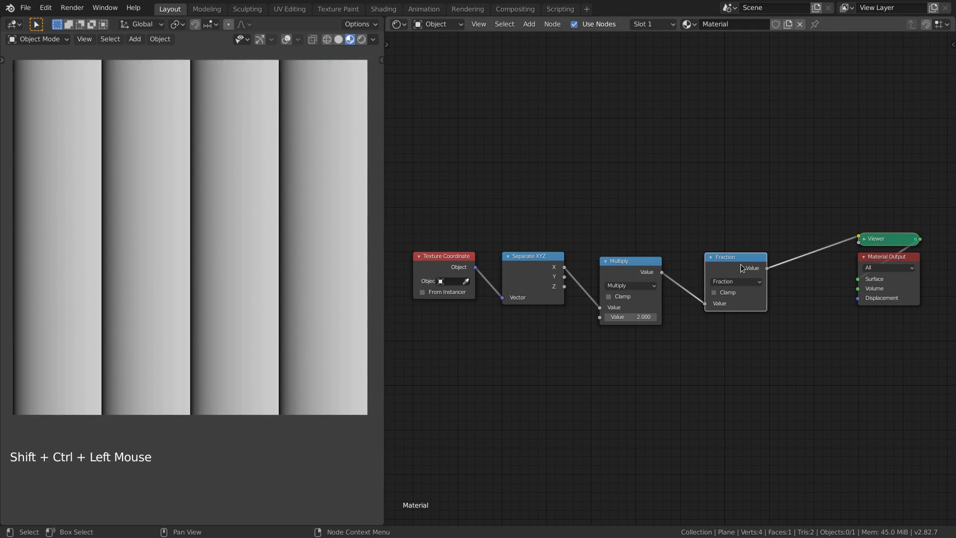
key("m")
key("m")
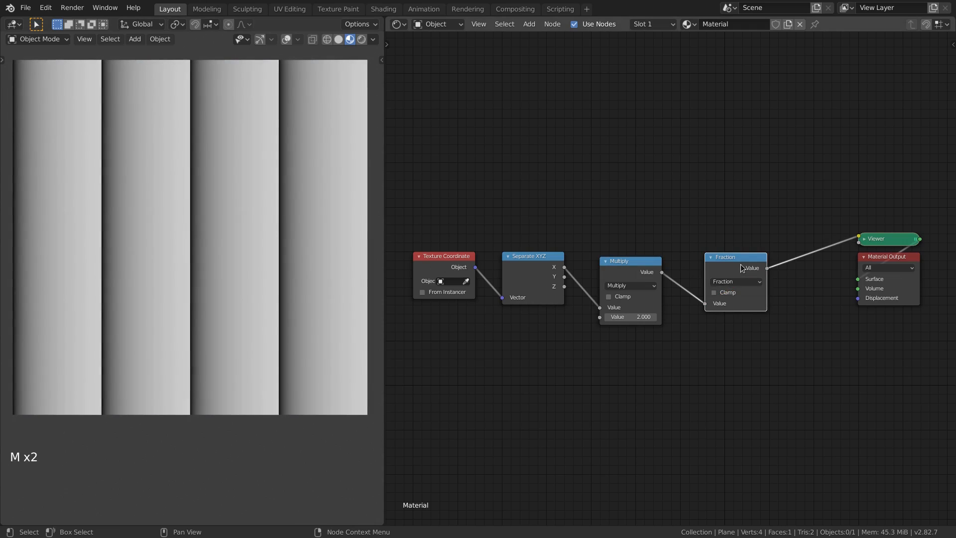
left_click_drag(742, 268, 717, 272)
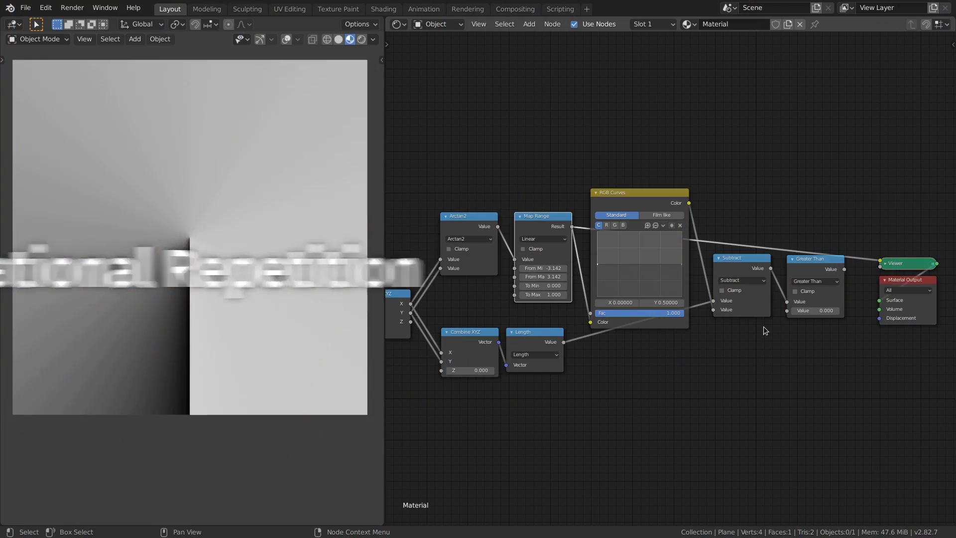
Duplicate a Math node below RGB Curves, set it to Multiply by 6, and feed it the Map Range result
scroll(730, 330, "down", 2)
middle_click_drag(729, 331, 768, 327)
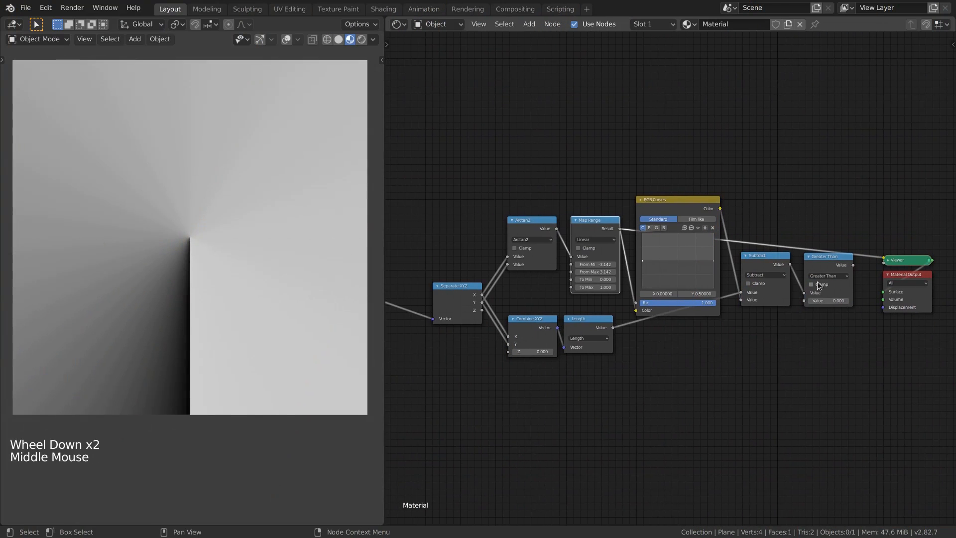
scroll(788, 295, "up", 3)
left_click(798, 255)
key("shift+d")
left_click(702, 386)
left_click(434, 435)
right_click_drag(583, 224, 709, 401, "alt")
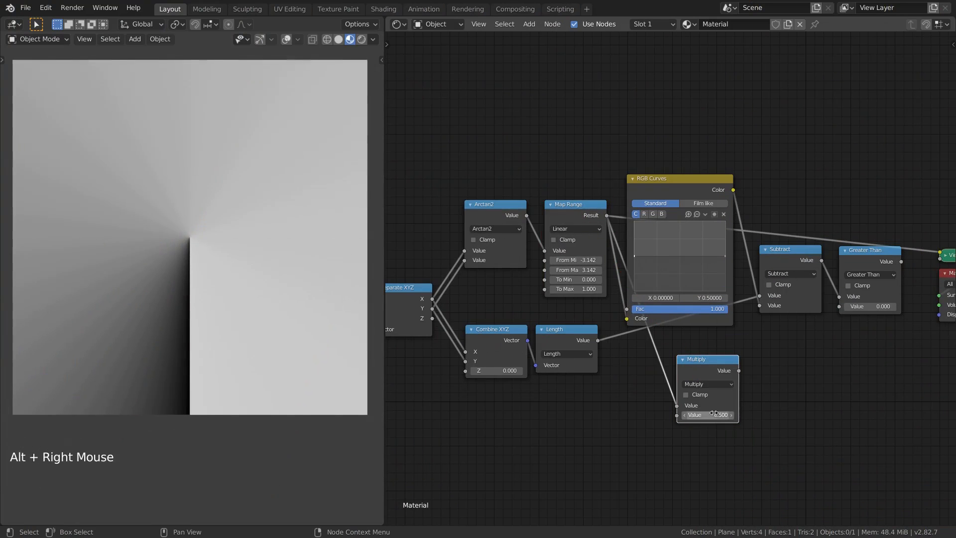
left_click(714, 414)
type("6")
key("Return")
Duplicate the new Multiply node after itself, switch the copy to Fraction, and preview its output
left_click_drag(701, 373, 766, 407)
key("shift+d")
left_click(782, 375)
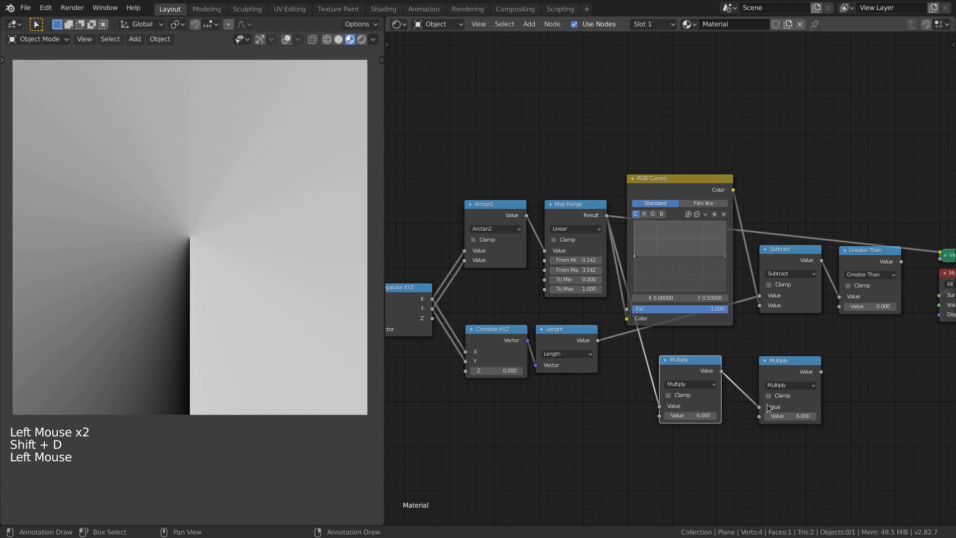
left_click(777, 386)
left_click(665, 459)
middle_click_drag(817, 373, 722, 382)
left_click(708, 383, "ctrl+shift")
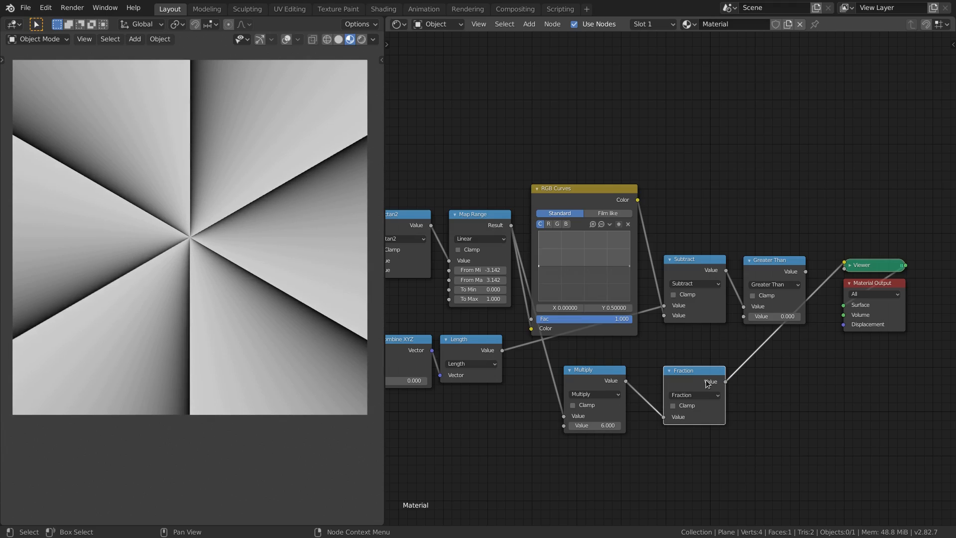
Change the Fraction node after the Multiply to Pingpong with a value of 1
left_click(694, 395)
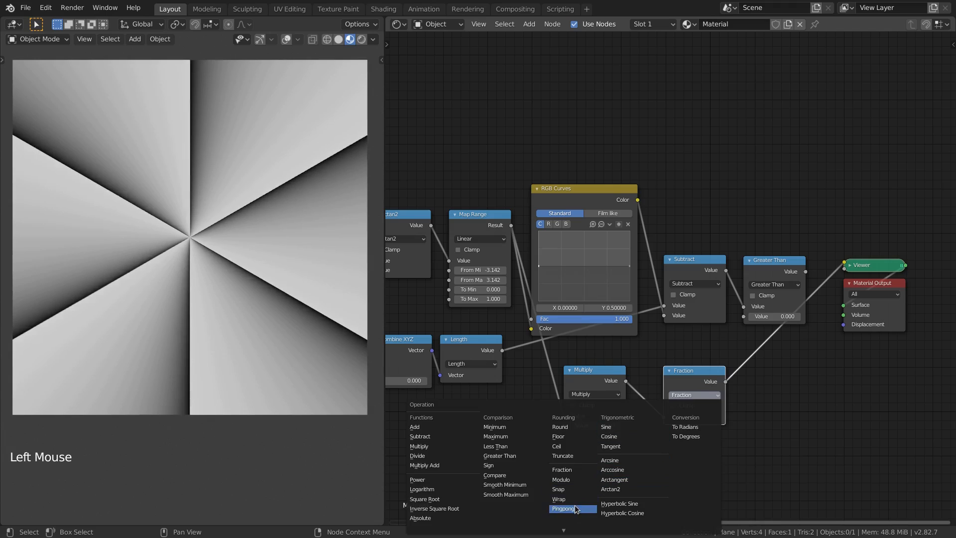
left_click(576, 508)
left_click(698, 426)
type("1")
key("Return")
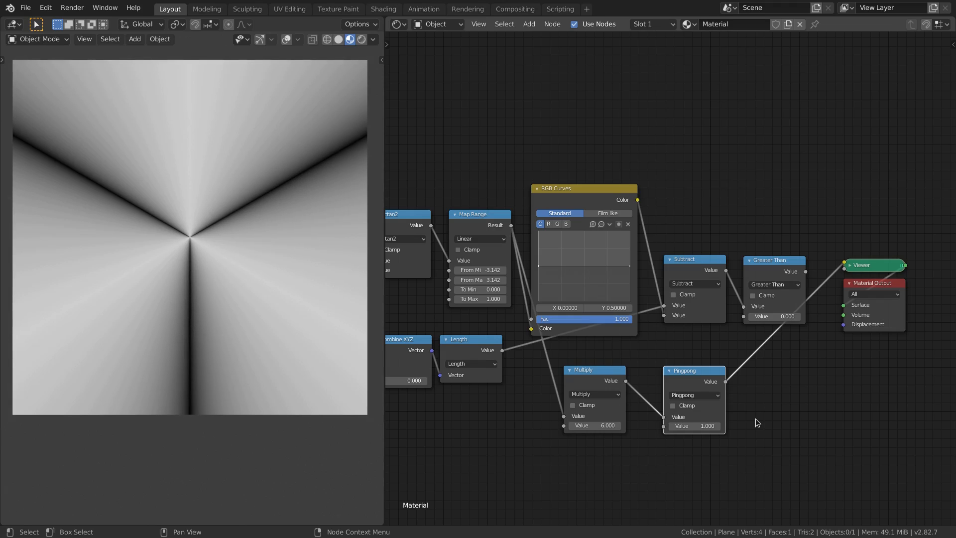
Move RGB Curves and its downstream nodes past the Pingpong node and connect Pingpong's output to the RGB Curves Color input
left_click(581, 189)
key("g")
left_click(842, 303)
left_click_drag(726, 382, 750, 338)
middle_click_drag(922, 288, 749, 298)
Preview the Greater Than output and shape the RGB curve into rounded petals, with points near (0.18, 0.28) and (0.60, 0.92)
left_click(822, 293, "ctrl+shift")
left_click_drag(583, 284, 582, 308)
left_click_drag(673, 284, 636, 259)
left_click_drag(599, 289, 599, 300)
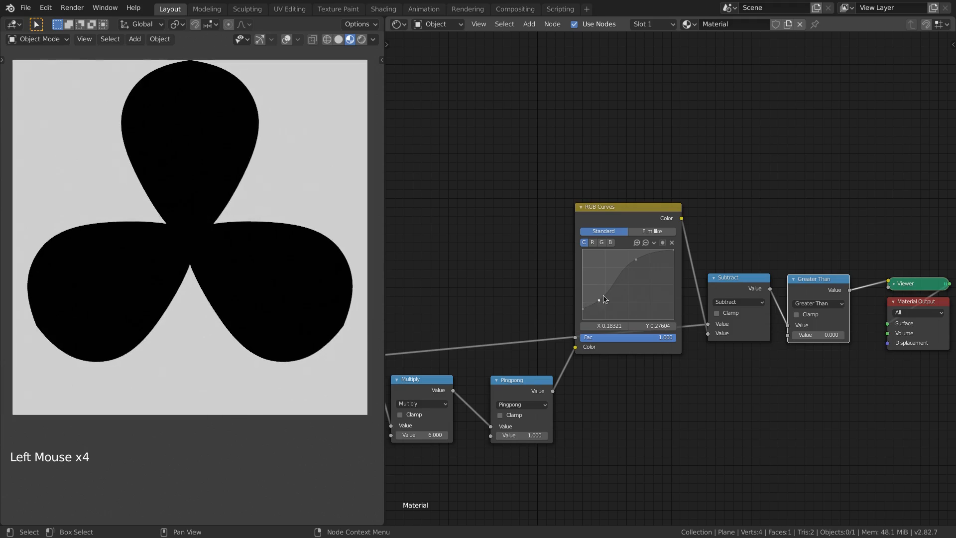
left_click_drag(636, 260, 638, 255)
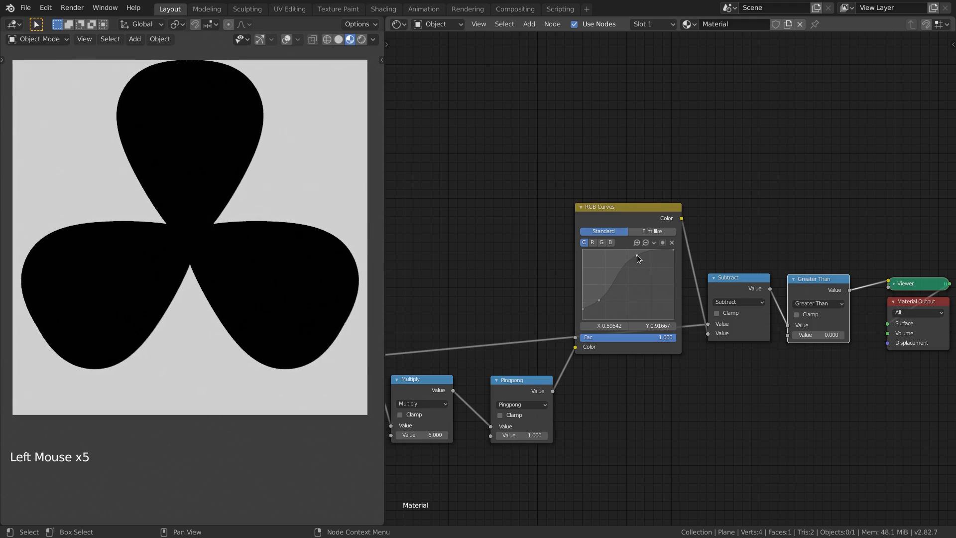
Duplicate the Multiply node, route the Value node through the copy into the original's second input, and set its factor to 2
key("shift+d")
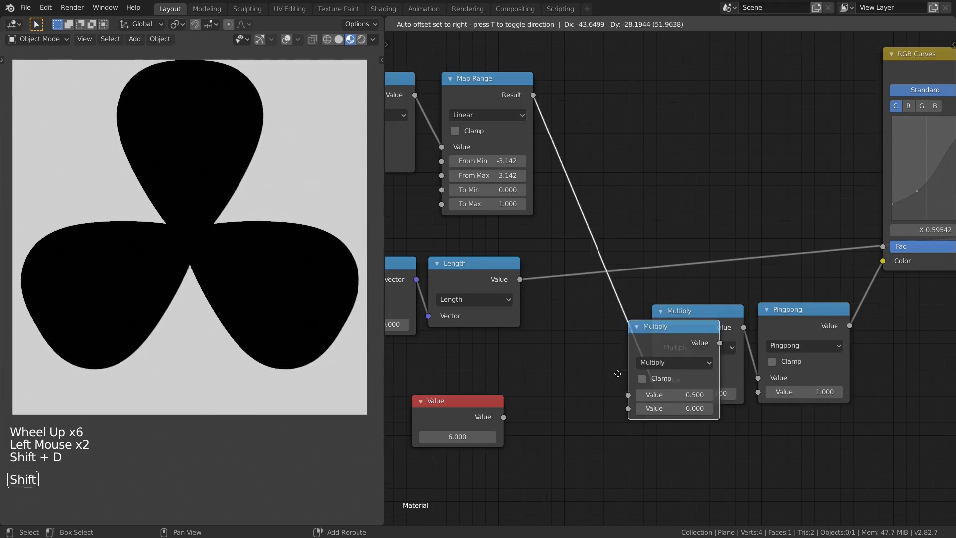
left_click(553, 405)
right_click_drag(485, 414, 736, 379, "alt")
left_click(605, 465)
type("2")
key("Return")
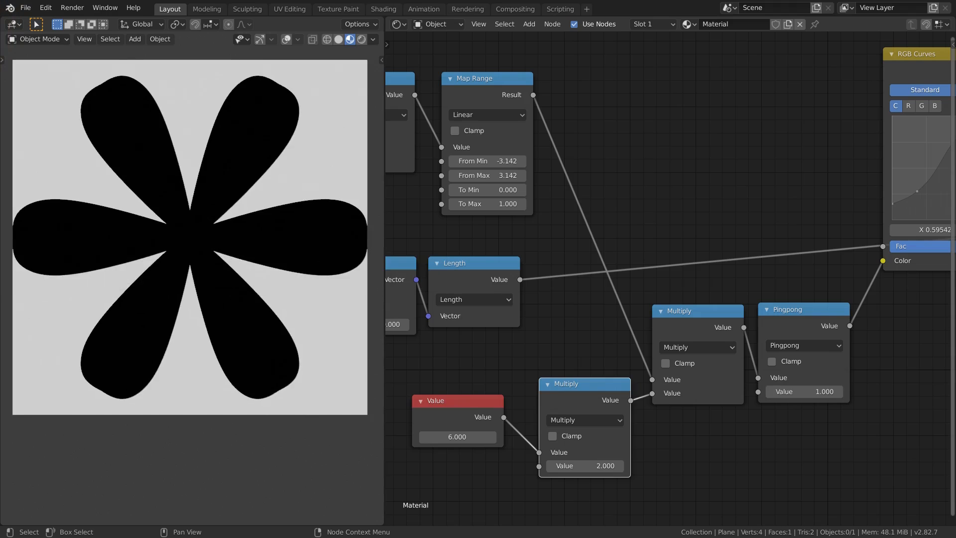
Move the Texture Coordinate node farther away from Separate XYZ to make room between them
scroll(853, 331, "down", 12)
middle_click_drag(771, 327, 751, 327)
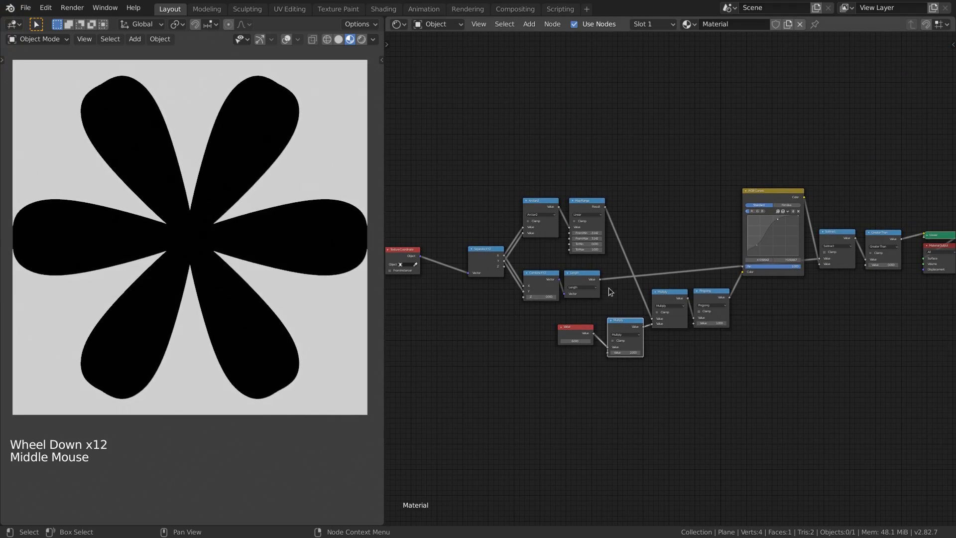
middle_click_drag(545, 259, 739, 273)
scroll(662, 269, "up", 7)
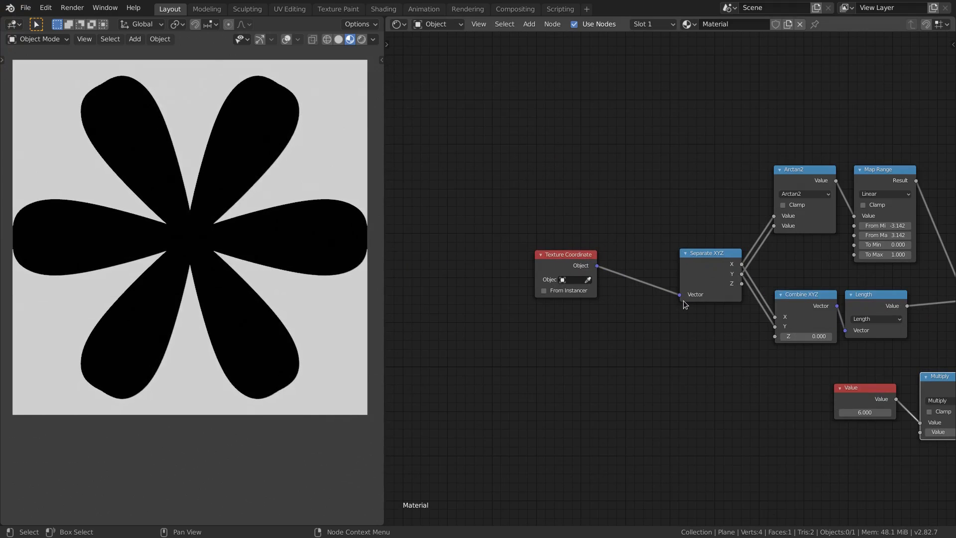
middle_click_drag(674, 297, 790, 302)
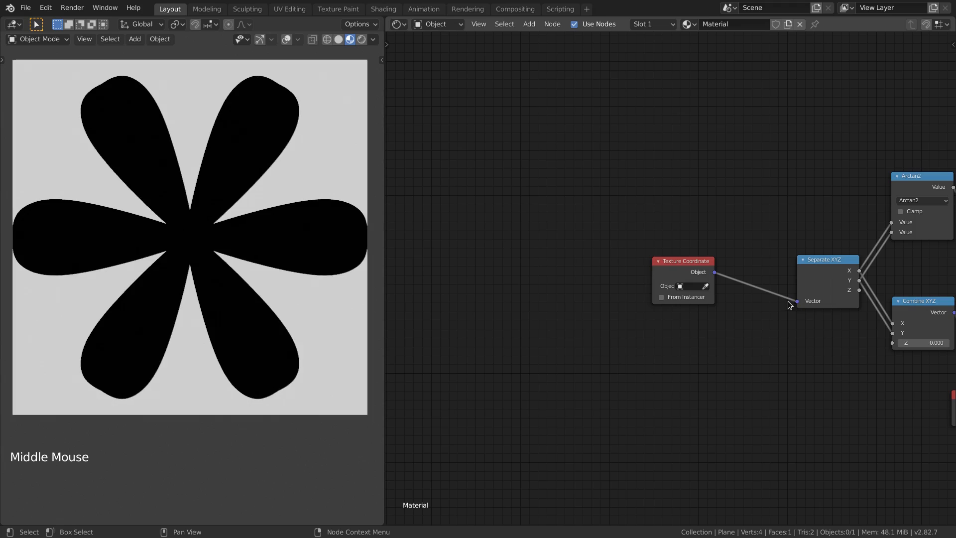
left_click_drag(692, 272, 492, 271)
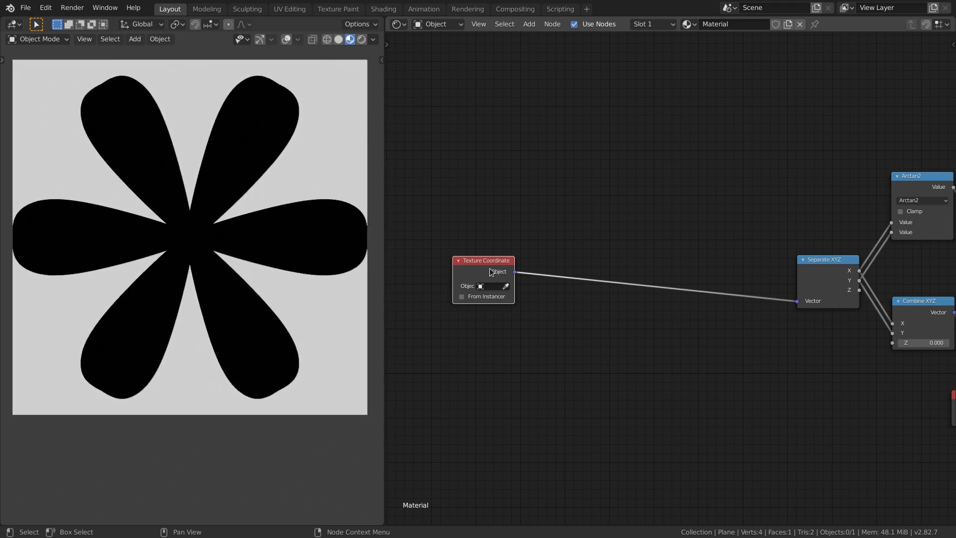
Add a Vector Math node on the link between Texture Coordinate and Separate XYZ
left_click(590, 329)
key("shift+a")
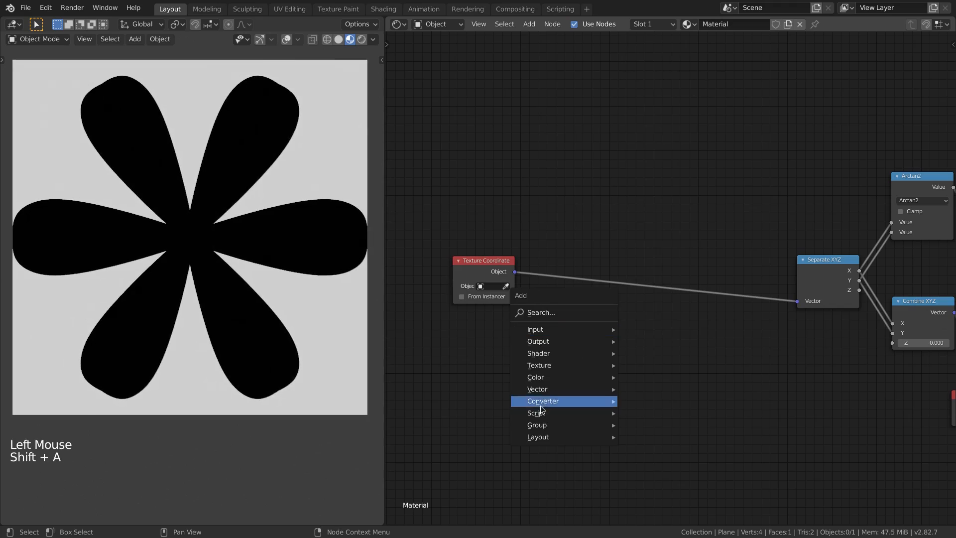
mouse_move(541, 406)
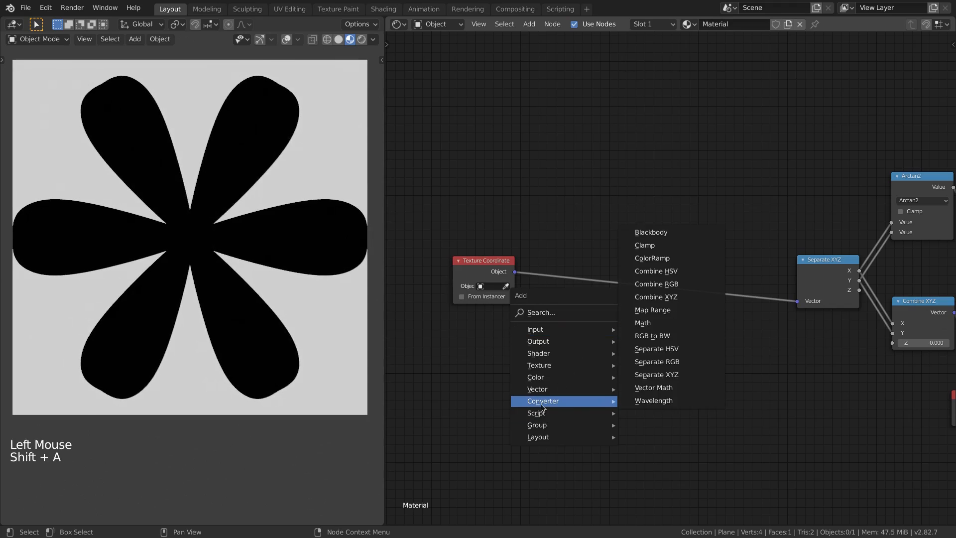
left_click(651, 387)
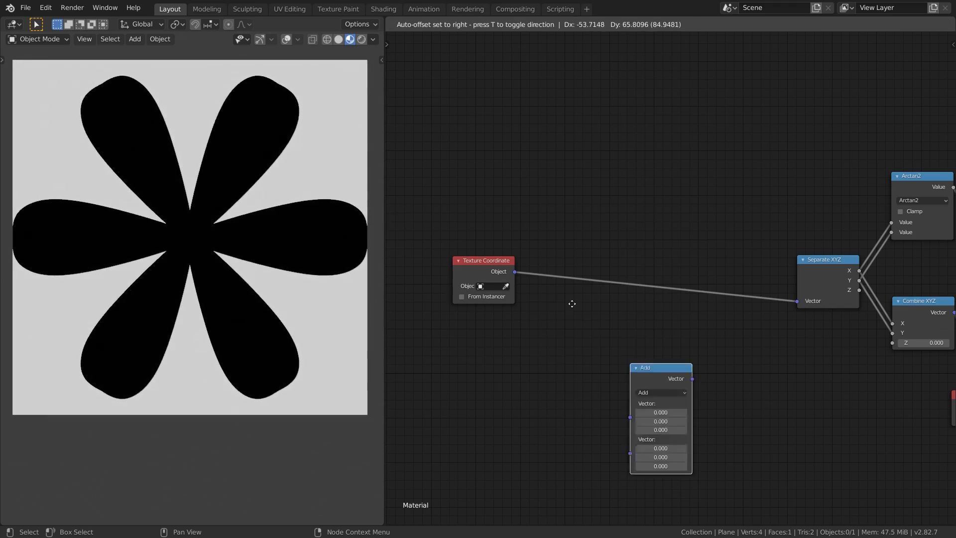
left_click(611, 281)
scroll(612, 282, "up", 5)
middle_click_drag(612, 282, 675, 282)
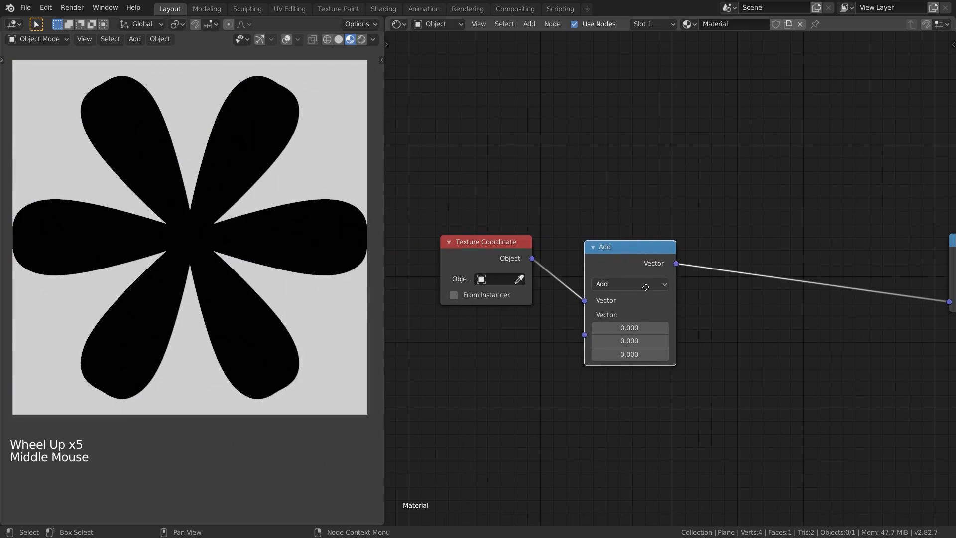
Set the Vector Math node to Multiply with all three vector components at 1
left_click(650, 284)
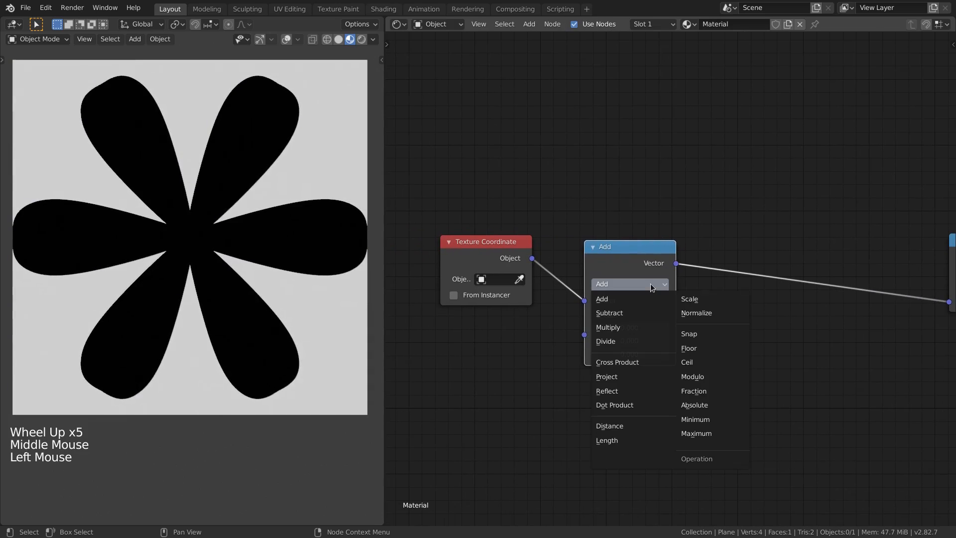
left_click(651, 283)
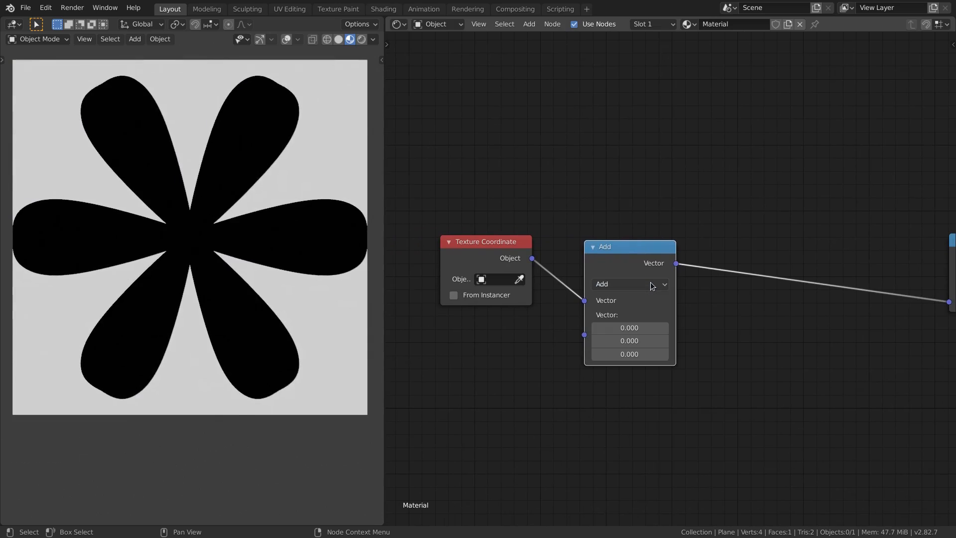
mouse_move(620, 329)
left_mouse_down()
mouse_move(632, 328)
mouse_move(620, 328)
mouse_move(619, 341)
left_mouse_up()
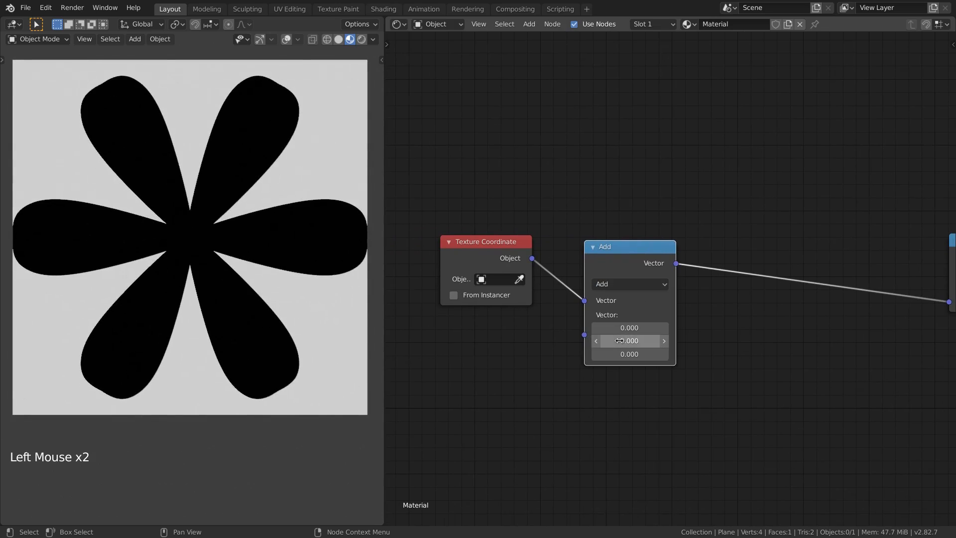
left_click(627, 284)
left_click(632, 326)
mouse_move(632, 327)
left_mouse_down()
mouse_move(630, 354)
mouse_move(693, 326)
mouse_move(615, 326)
mouse_move(667, 340)
mouse_move(629, 340)
left_mouse_up()
type("1")
key("Return")
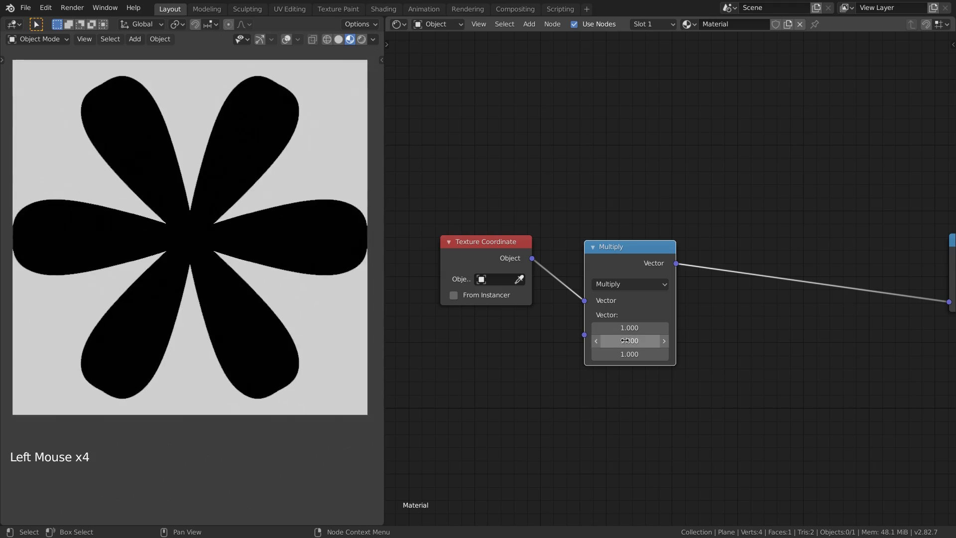
Change the Vector Math node to Fraction and move it closer to Separate XYZ
left_click(627, 287)
left_click(693, 391)
left_click_drag(626, 263, 805, 270)
Insert a duplicate of the vector Fraction node before it, set to Scale with a factor of 3
key("shift+d")
left_click(626, 255)
left_click(617, 276)
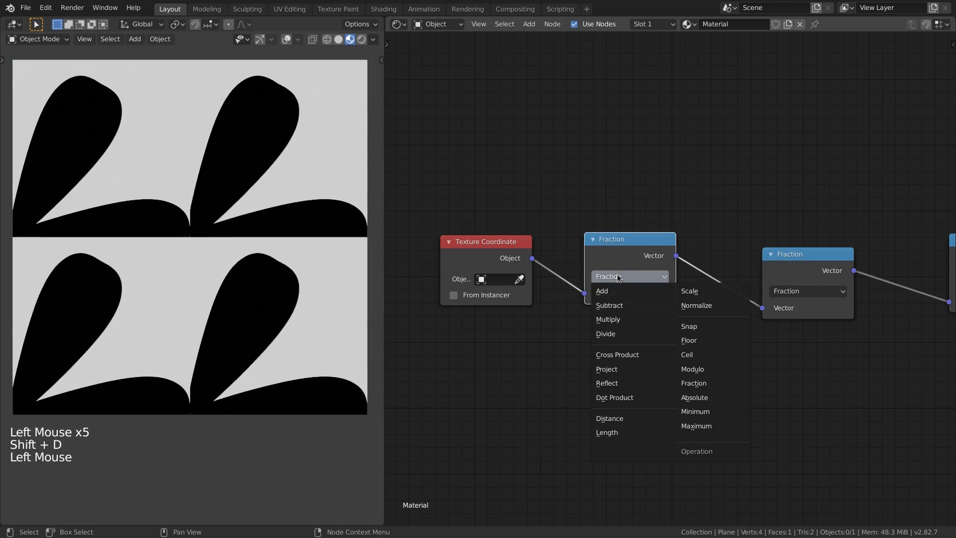
left_click(718, 292)
left_click_drag(631, 304, 731, 303)
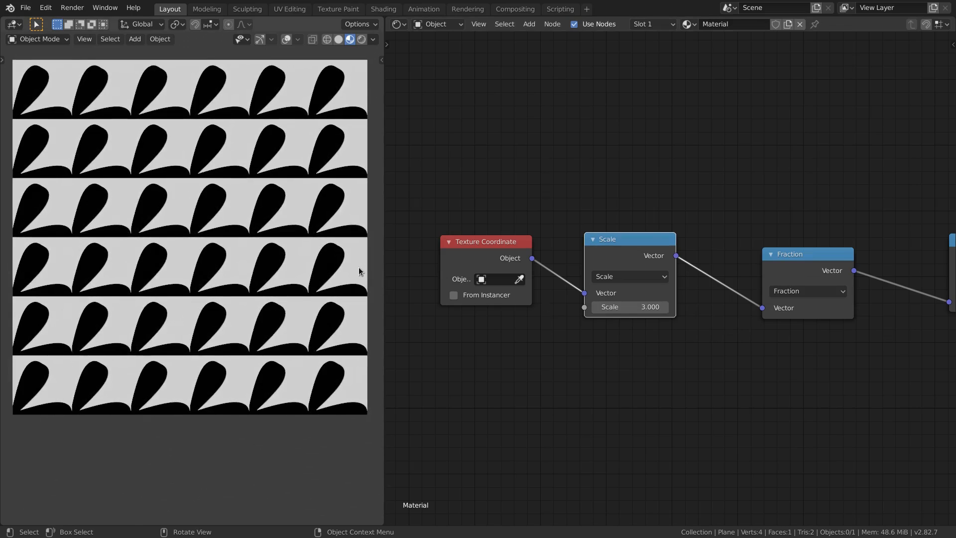
Preview the vector Fraction output and move the Scale and Fraction nodes together, leaving space before Separate XYZ
left_click_drag(792, 259, 734, 247)
left_click(737, 243, "ctrl+shift")
left_click_drag(757, 188, 475, 311)
key("g")
left_click(585, 273)
Insert a duplicate of the vector Fraction node after it, set to Subtract with the vector 0.5, 0.5, 0
left_click(585, 273)
key("shift+d")
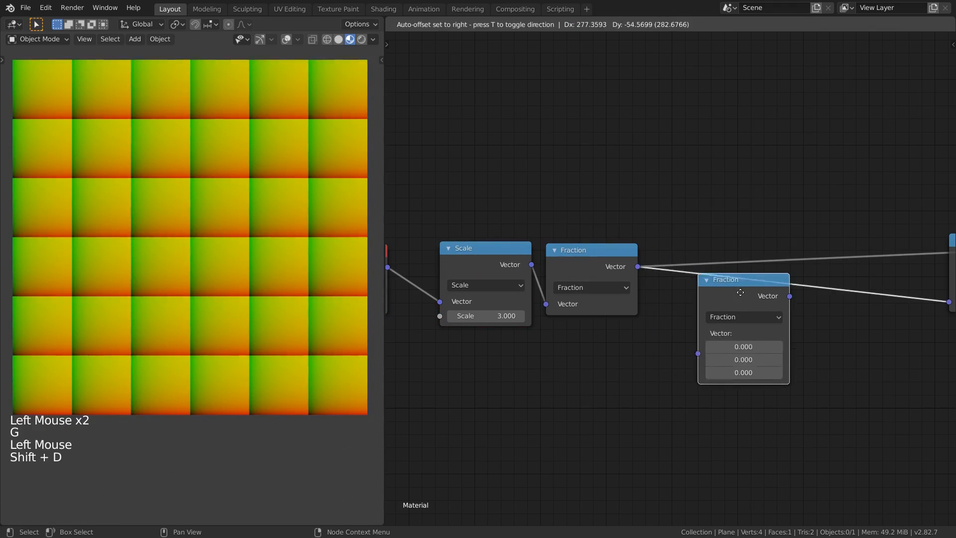
left_click(736, 301)
left_click(726, 316)
left_click(718, 346)
left_click_drag(746, 373, 747, 366)
type(".5")
key("Tab")
type("0")
key("Return")
left_click_drag(759, 299, 709, 266)
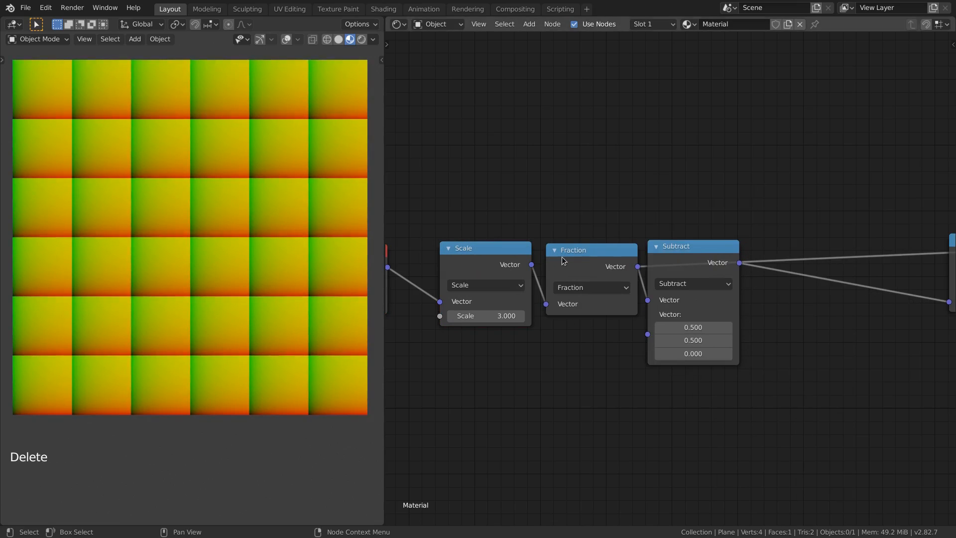
Insert a duplicate of the vector Scale node after Subtract with a factor of 2, and preview the Greater Than output
left_click(485, 262)
key("shift+d")
left_click(832, 293)
left_click(830, 345)
type("2")
left_click_drag(830, 287, 800, 259)
left_click(800, 259, "ctrl+shift")
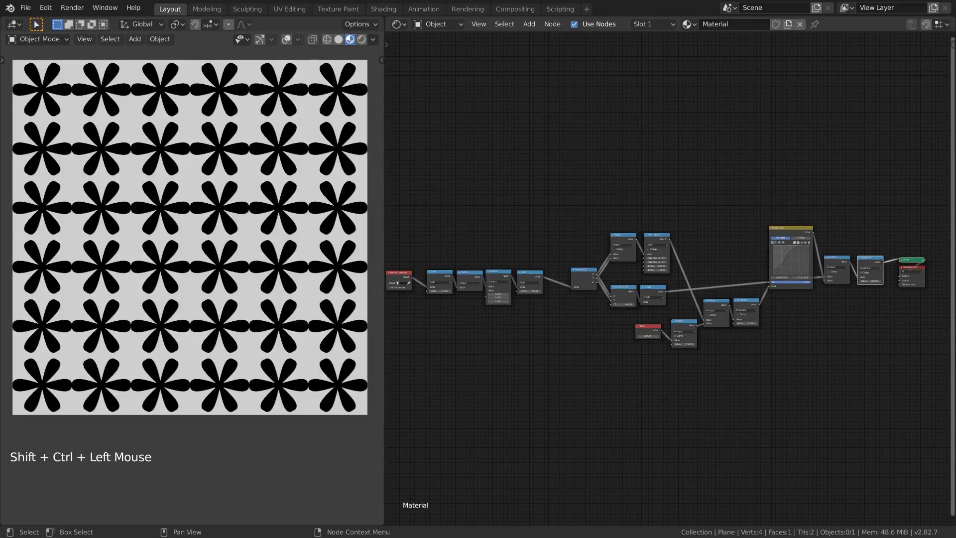
Try other factors on the first vector Scale node
middle_click_drag(436, 293, 533, 290)
scroll(529, 293, "up", 7)
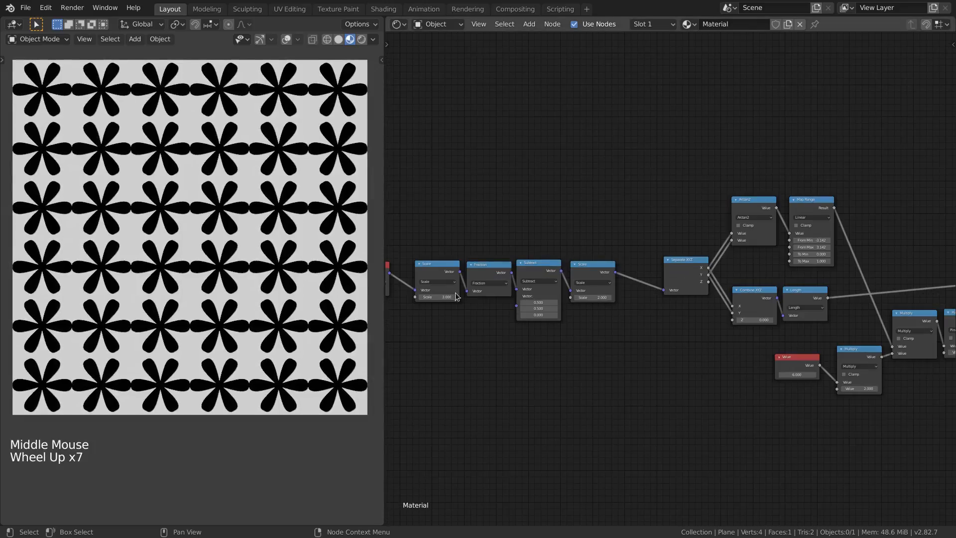
left_click(439, 296)
mouse_move(439, 296)
left_mouse_down()
mouse_move(727, 297)
mouse_move(439, 297)
left_mouse_up()
Reshape the petals in RGB Curves by placing a point at about X 0.83, Y 0.91, beyond the dip
middle_click_drag(885, 308, 554, 324)
scroll(635, 300, "up", 1)
scroll(775, 250, "up", 4)
middle_click_drag(775, 243, 662, 311)
scroll(662, 307, "up", 2)
mouse_move(655, 287)
left_mouse_down()
mouse_move(656, 330)
mouse_move(643, 319)
mouse_move(643, 330)
mouse_move(658, 307)
mouse_move(652, 295)
left_mouse_up()
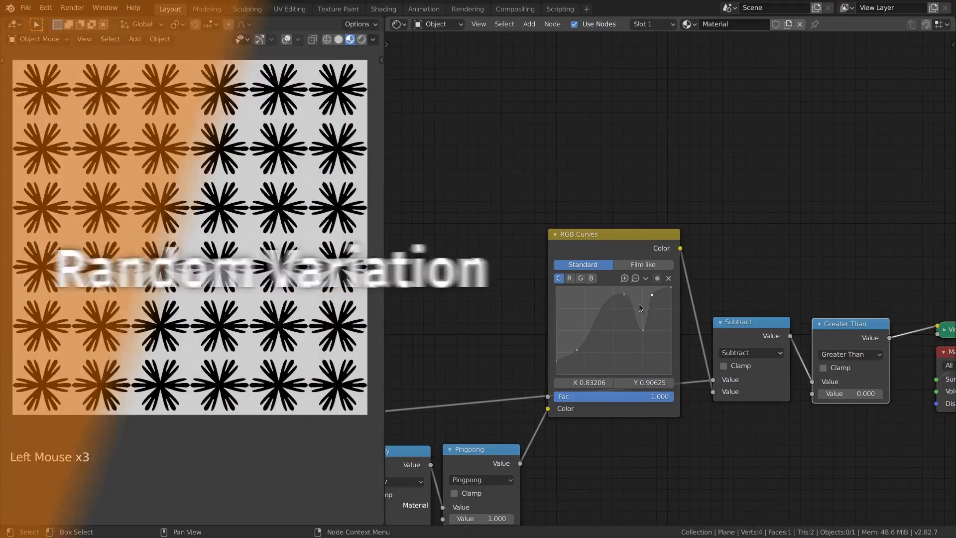
Preview the output of the vector Fraction node
middle_click_drag(639, 304, 658, 294)
scroll(722, 253, "down", 6)
scroll(722, 253, "up", 1)
middle_click_drag(722, 253, 493, 271)
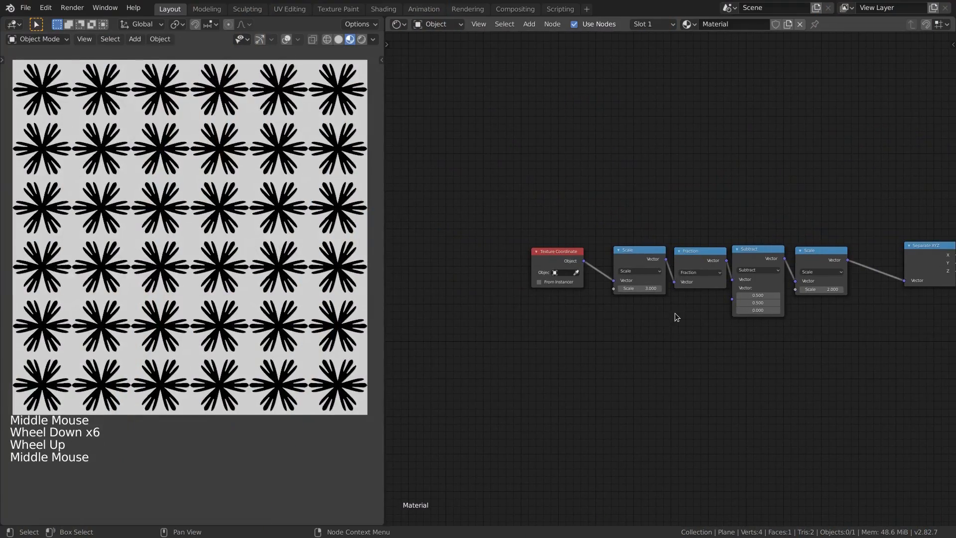
scroll(696, 312, "up", 3)
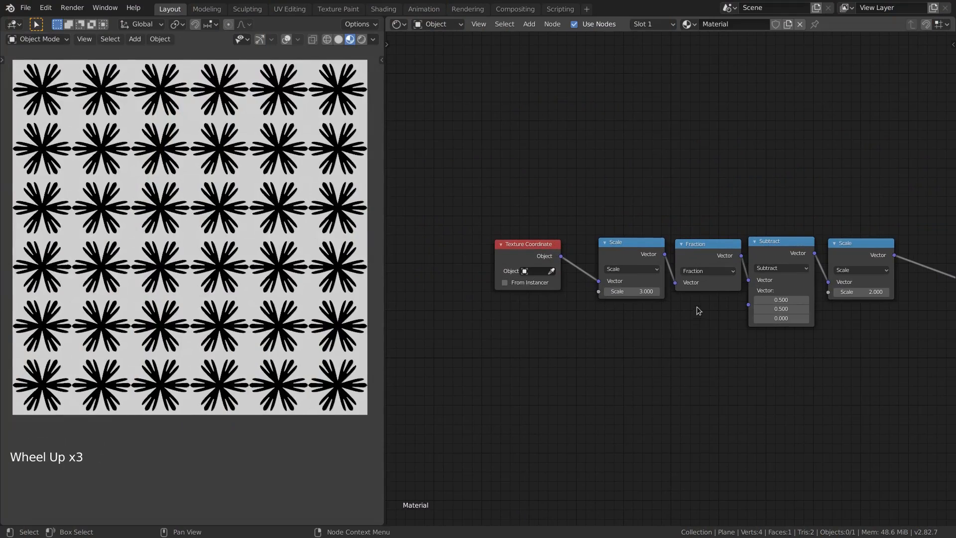
left_click(701, 257, "ctrl+shift")
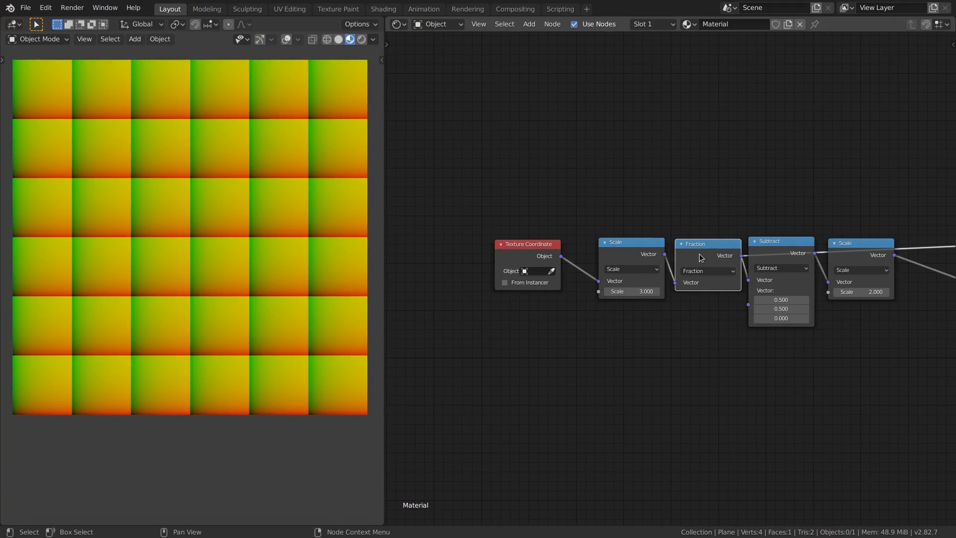
Duplicate the vector Fraction node below itself as Snap, feed it from the first Scale node, and preview its output
key("shift+d")
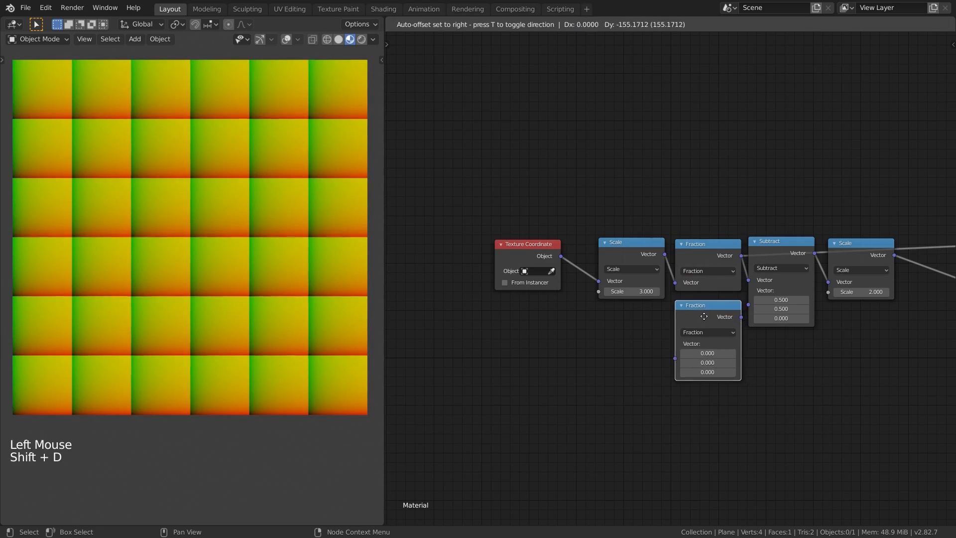
left_click(703, 334)
left_click(759, 367)
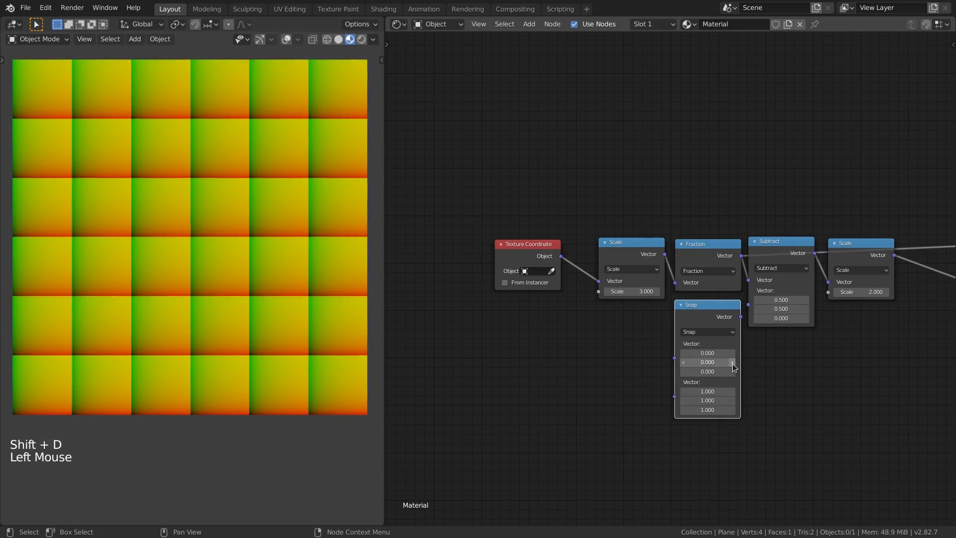
left_click_drag(665, 255, 679, 357)
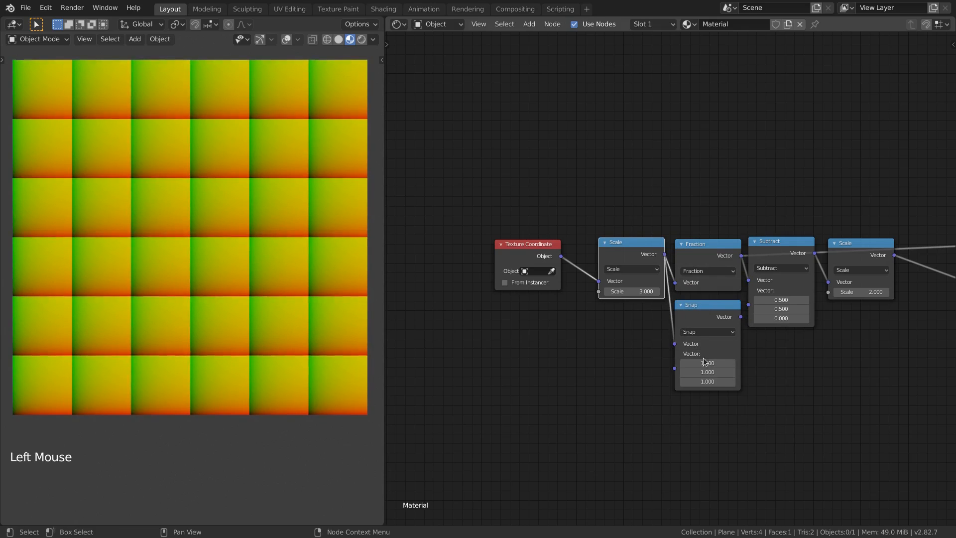
left_click(723, 321, "ctrl+shift")
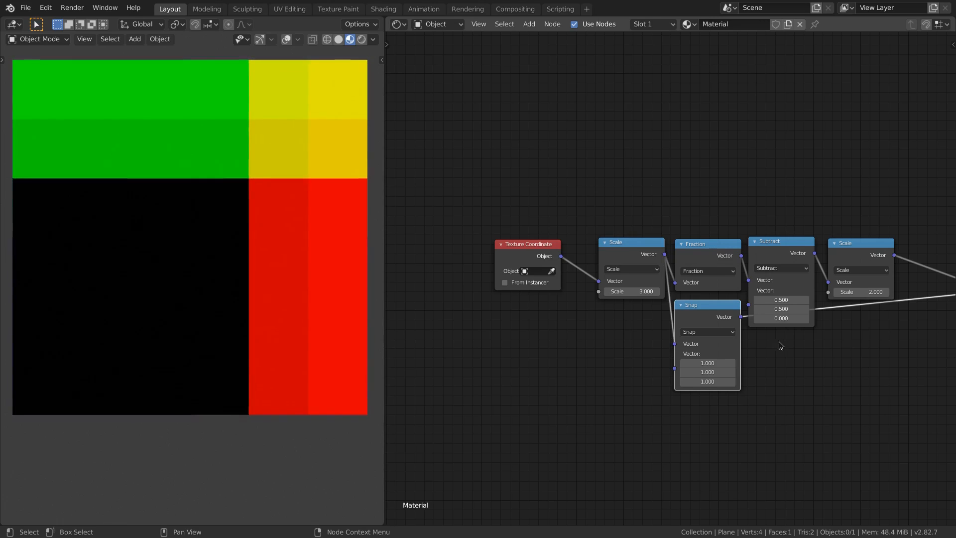
Insert a 3D White Noise texture into the Snap preview link and place it below the Subtract node
middle_click_drag(777, 341, 700, 342)
key("shift+a")
mouse_move(653, 320)
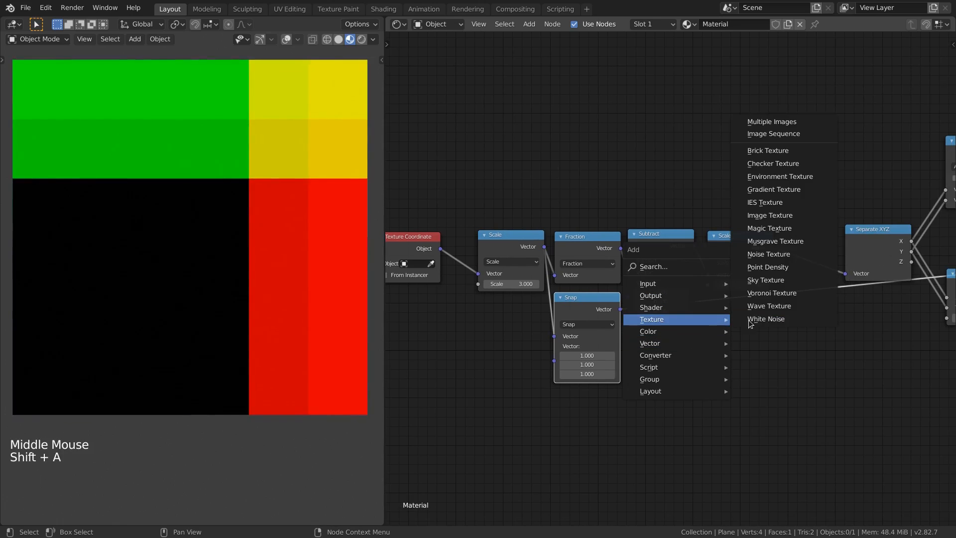
left_click(754, 318)
left_click(670, 299)
left_click_drag(720, 307, 652, 337)
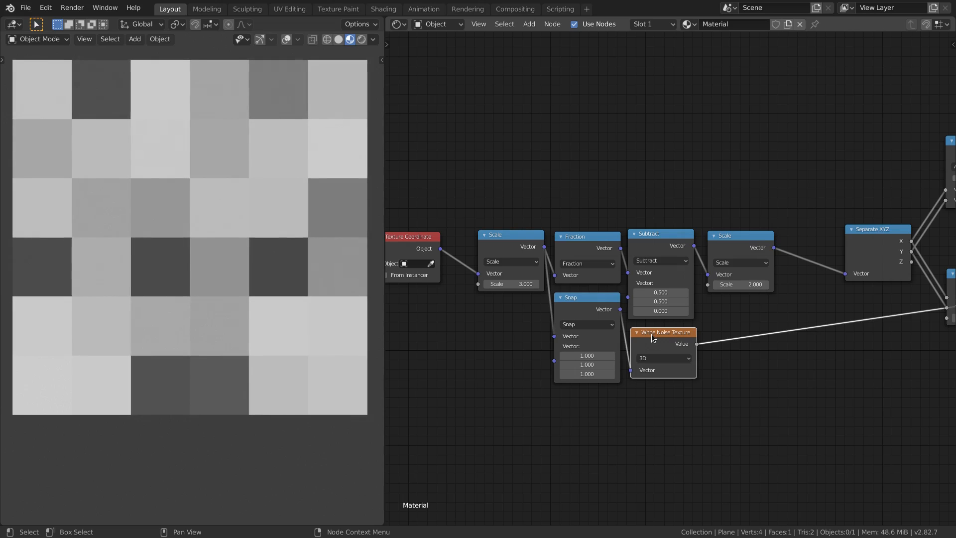
Move the Combine XYZ and Length nodes together slightly closer to the Arctan2 and Map Range nodes
middle_click_drag(692, 332, 640, 300)
middle_click_drag(720, 317, 443, 372)
scroll(667, 317, "down", 2)
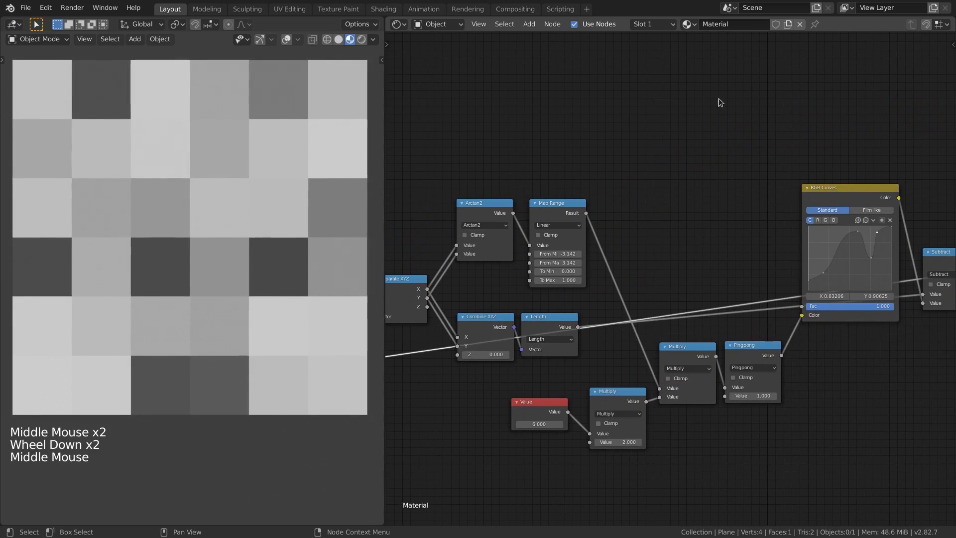
middle_click_drag(677, 464, 909, 420)
left_click_drag(701, 260, 746, 307)
key("g")
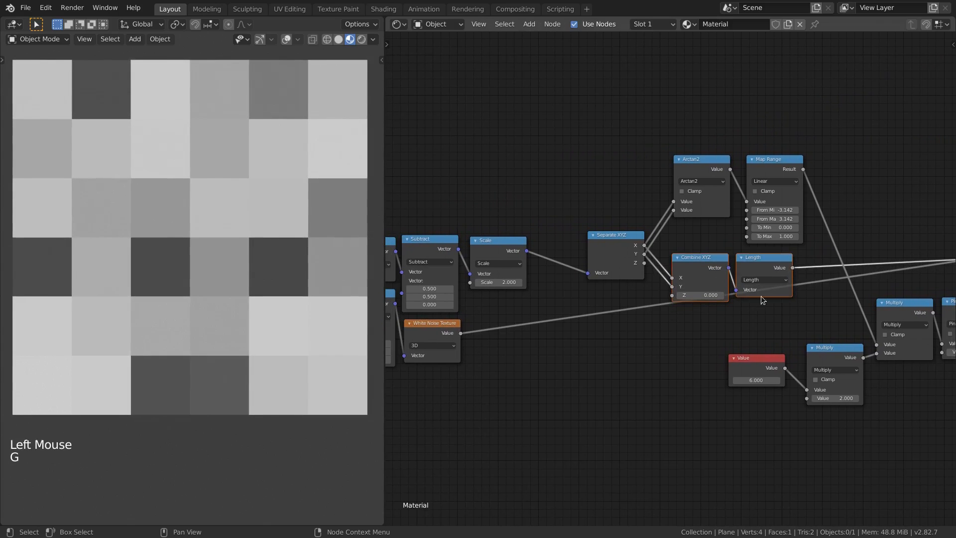
Insert a duplicate of the Multiply node after Length, feed its second value from White Noise, and preview the Greater Than output
left_click(901, 307)
key("shift+d")
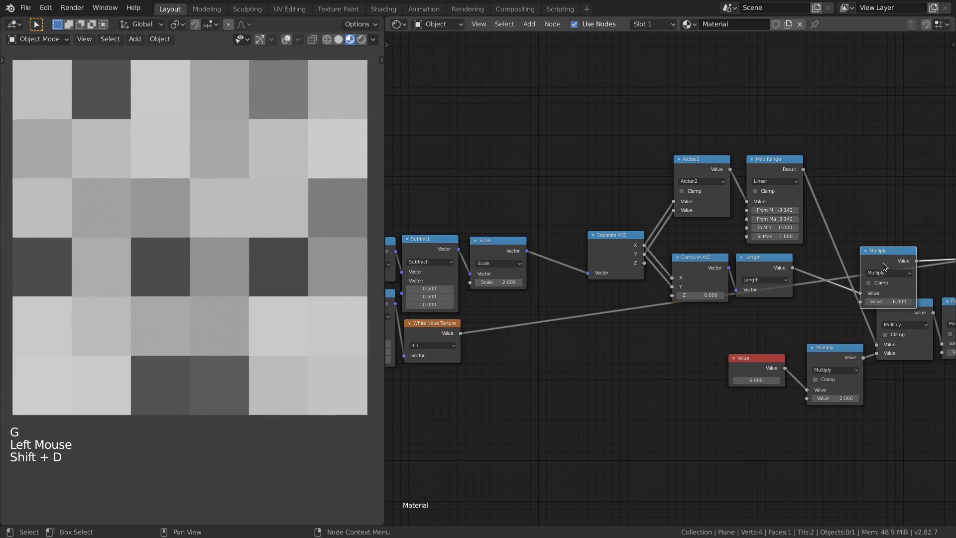
left_click(835, 257)
left_click_drag(460, 333, 813, 302)
middle_click_drag(892, 255, 755, 330)
left_click(566, 304, "ctrl+shift")
Insert a Map Range node between White Noise and the Multiply node after Length, with To Min set to 3.2
middle_click_drag(566, 308, 853, 314, "ctrl")
scroll(625, 341, "up", 14)
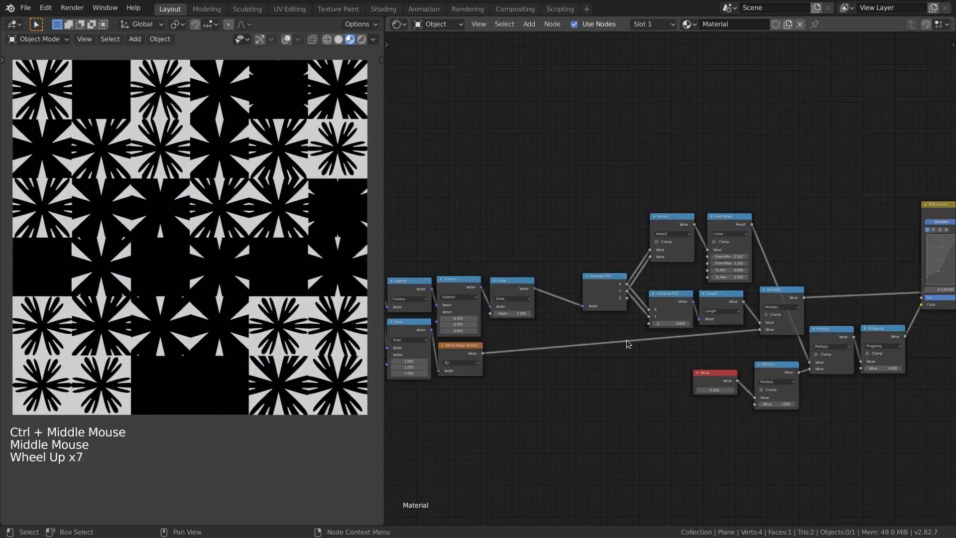
middle_click_drag(632, 395, 723, 273)
key("shift+a")
mouse_move(638, 341)
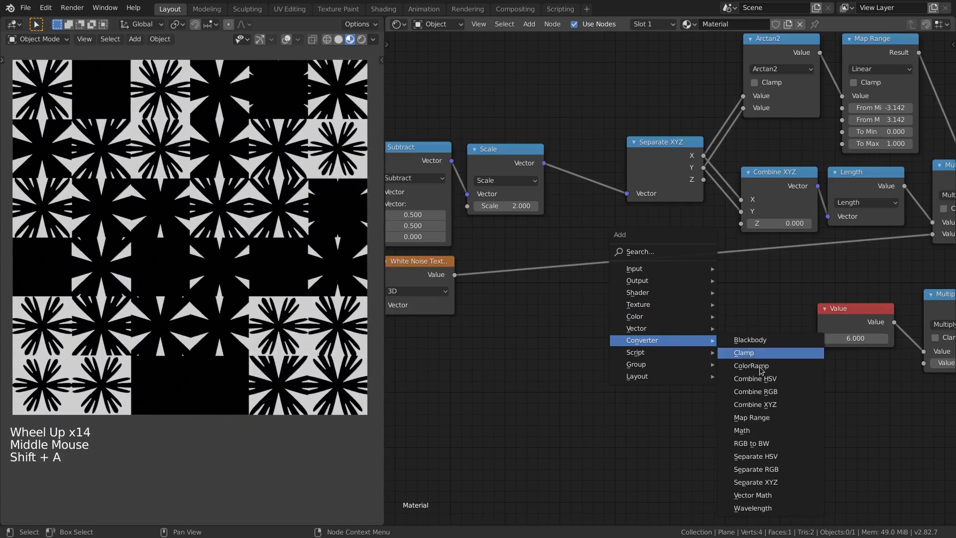
left_click(742, 413)
left_click(657, 252)
left_click_drag(669, 337, 742, 336)
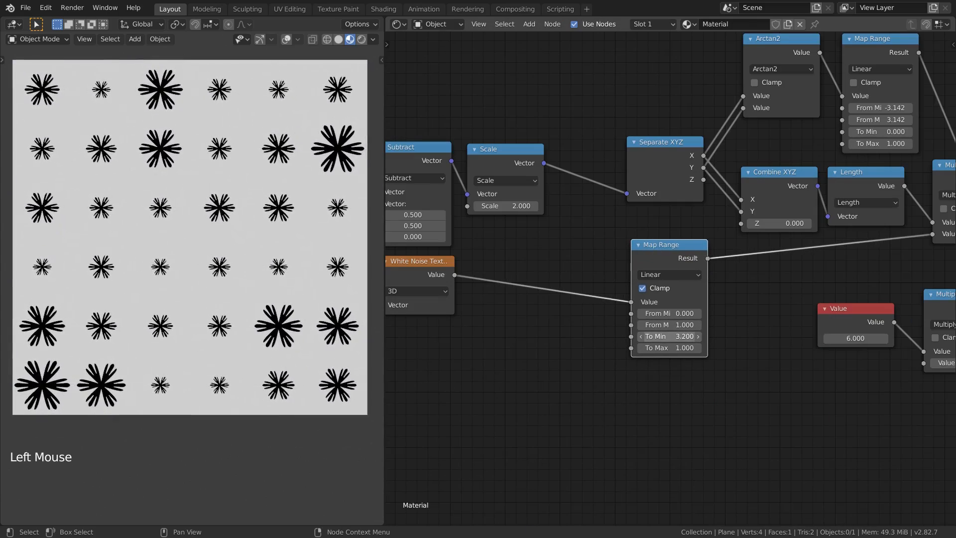